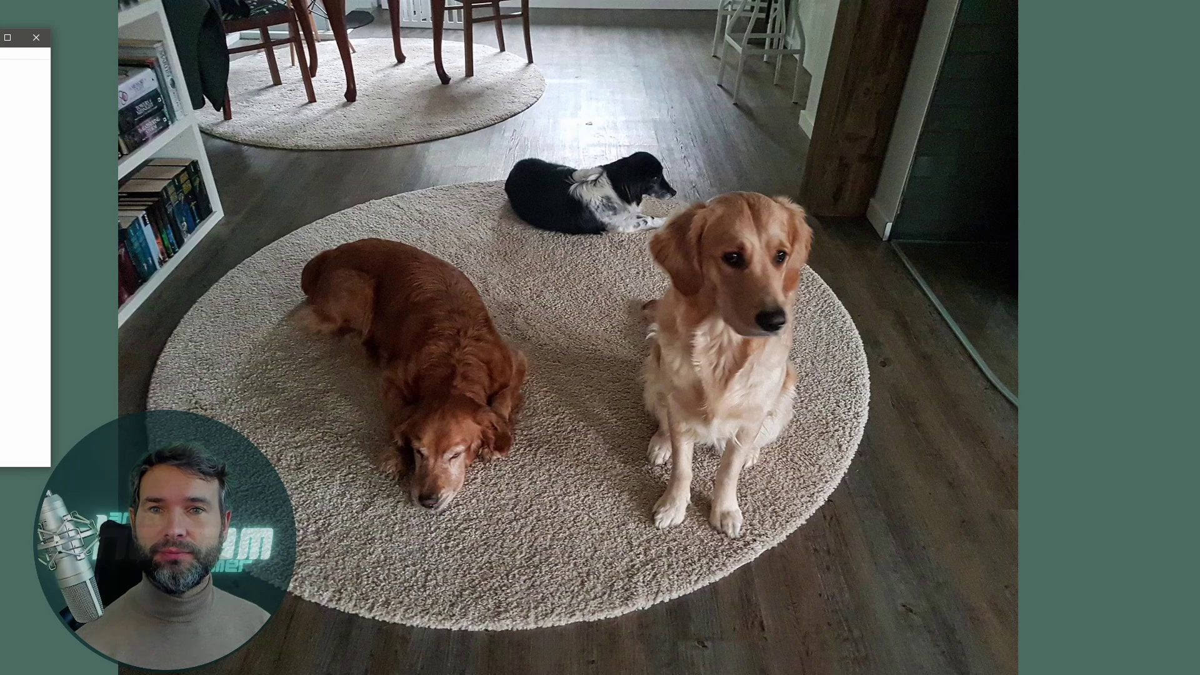
Drag the NVIDIA Control Panel window in from the left edge to the centre of the screen.
left_click_drag(0, 35, 508, 139)
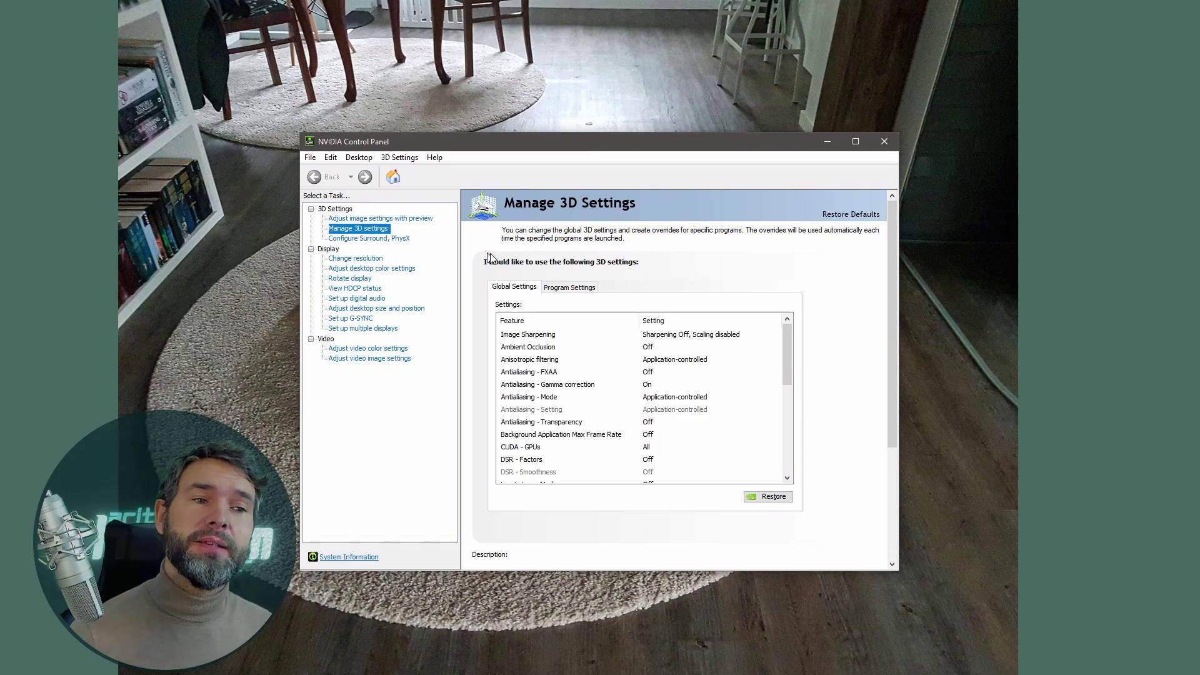
Scroll Global Settings to CUDA - GPUs and open its list showing GeForce RTX 2080 Ti ticked.
mouse_move(599, 374)
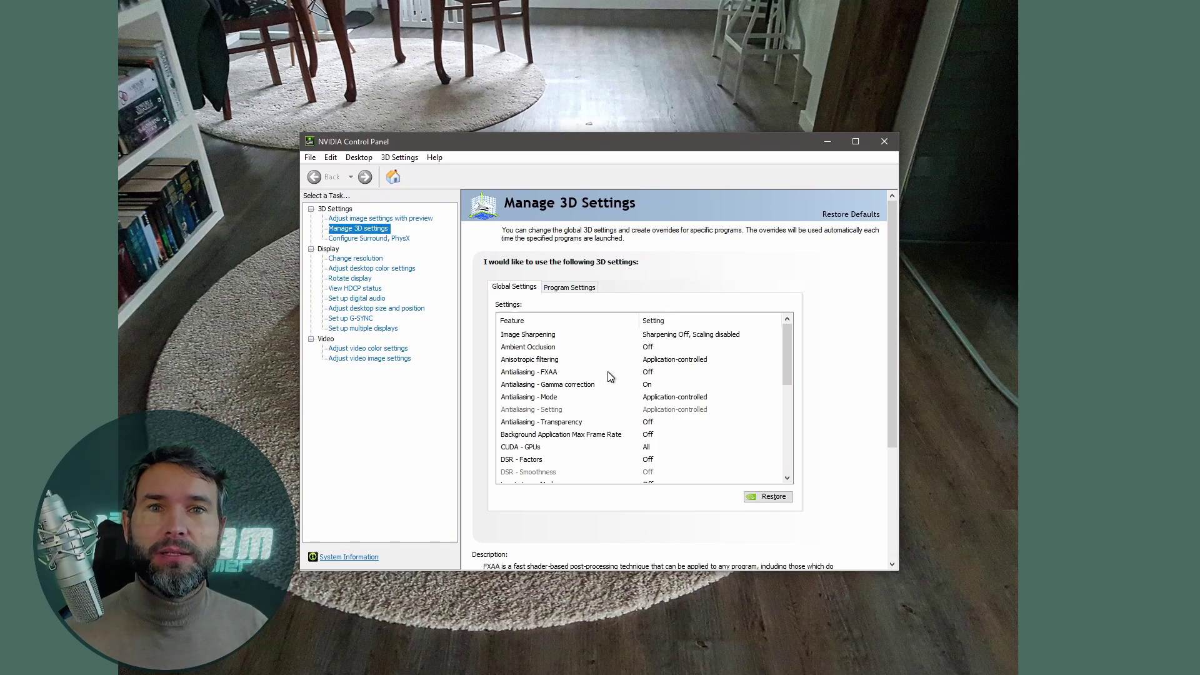
scroll(608, 371, "down", 1)
scroll(607, 372, "down", 1)
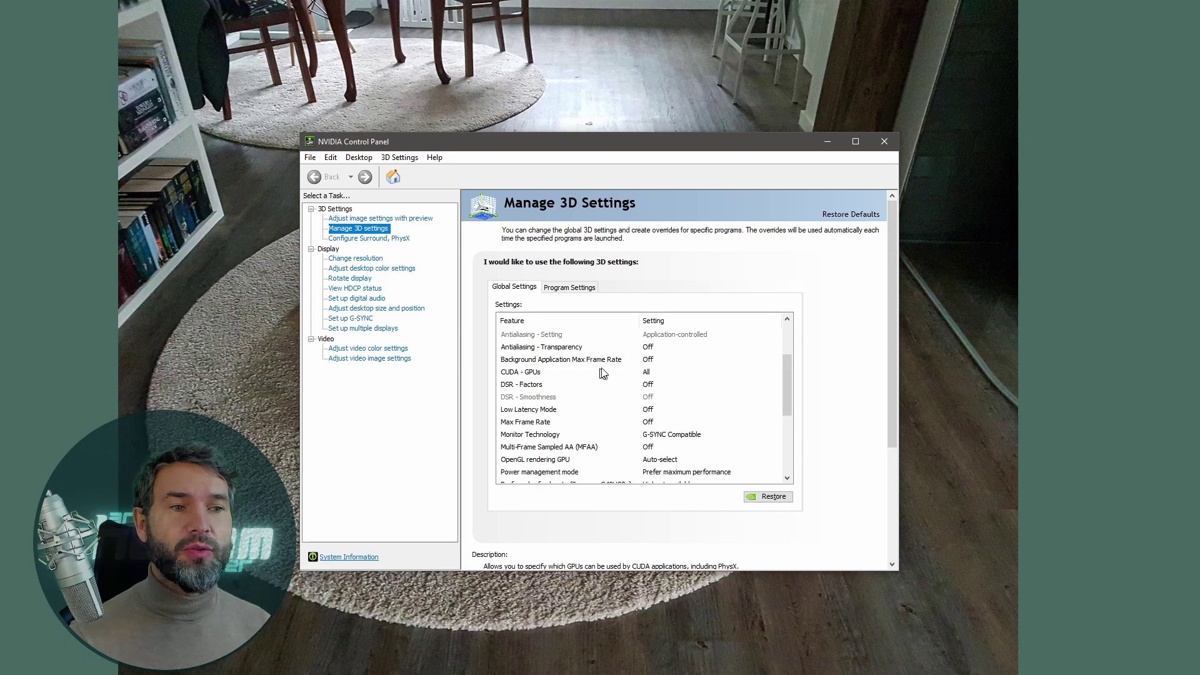
left_click(656, 376)
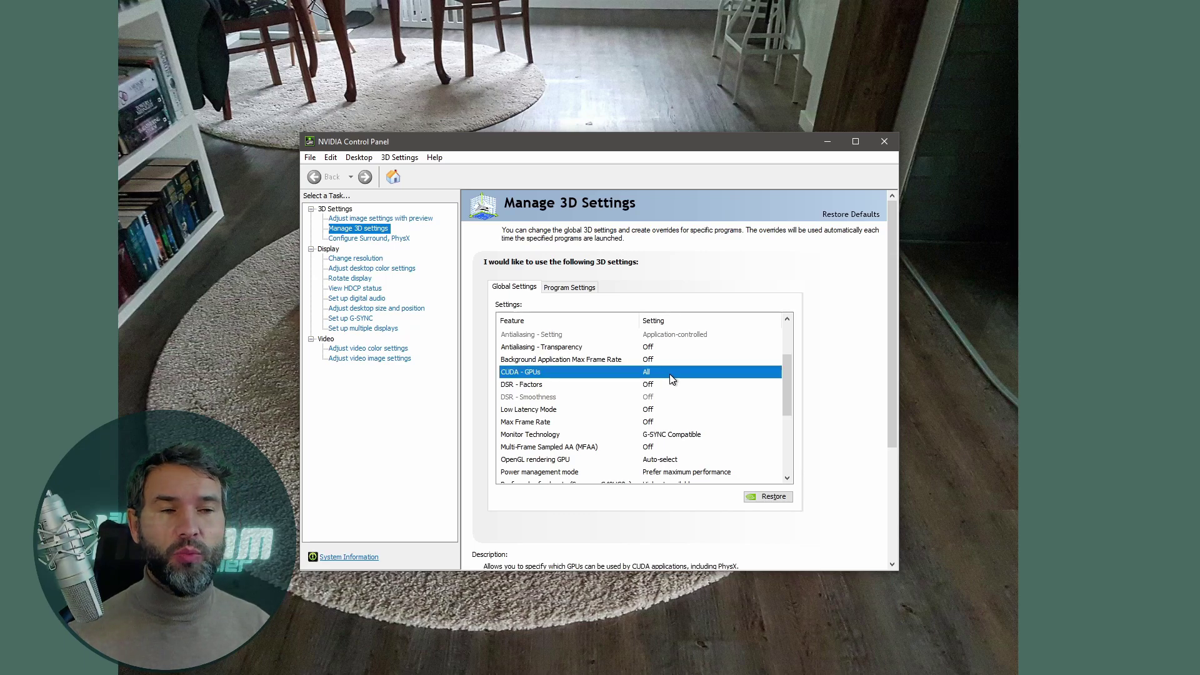
left_click(671, 375)
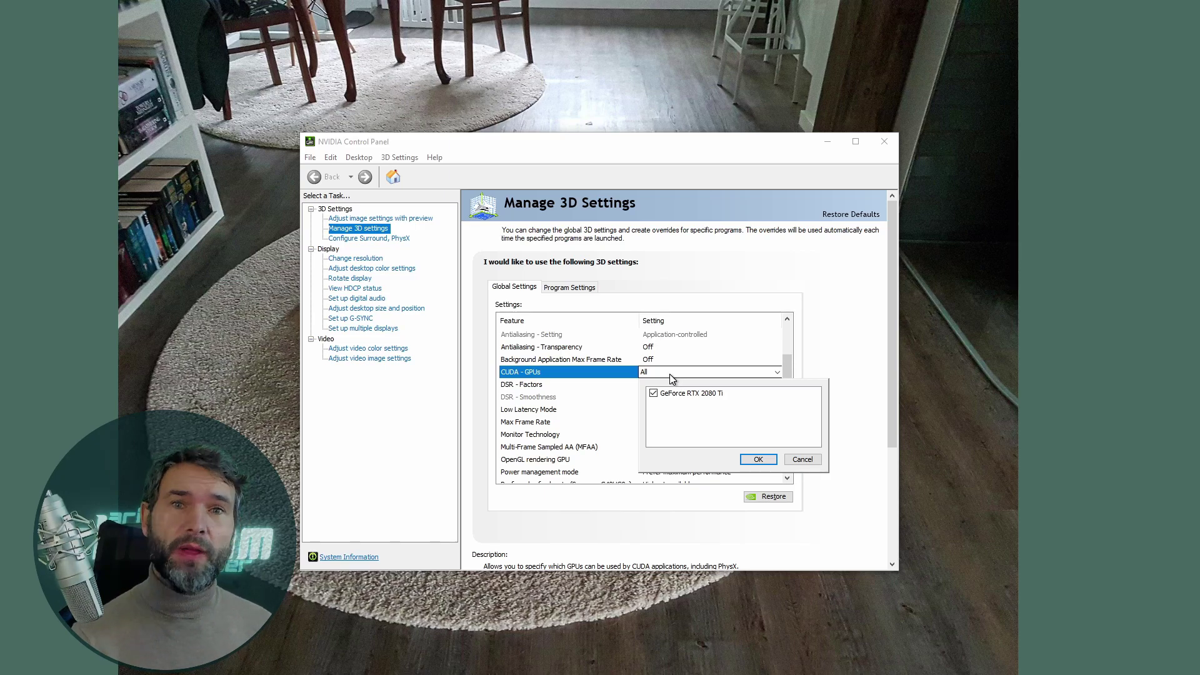
Cancel the GPU list to keep CUDA - GPUs on All, and scroll to Power management mode.
left_click(801, 459)
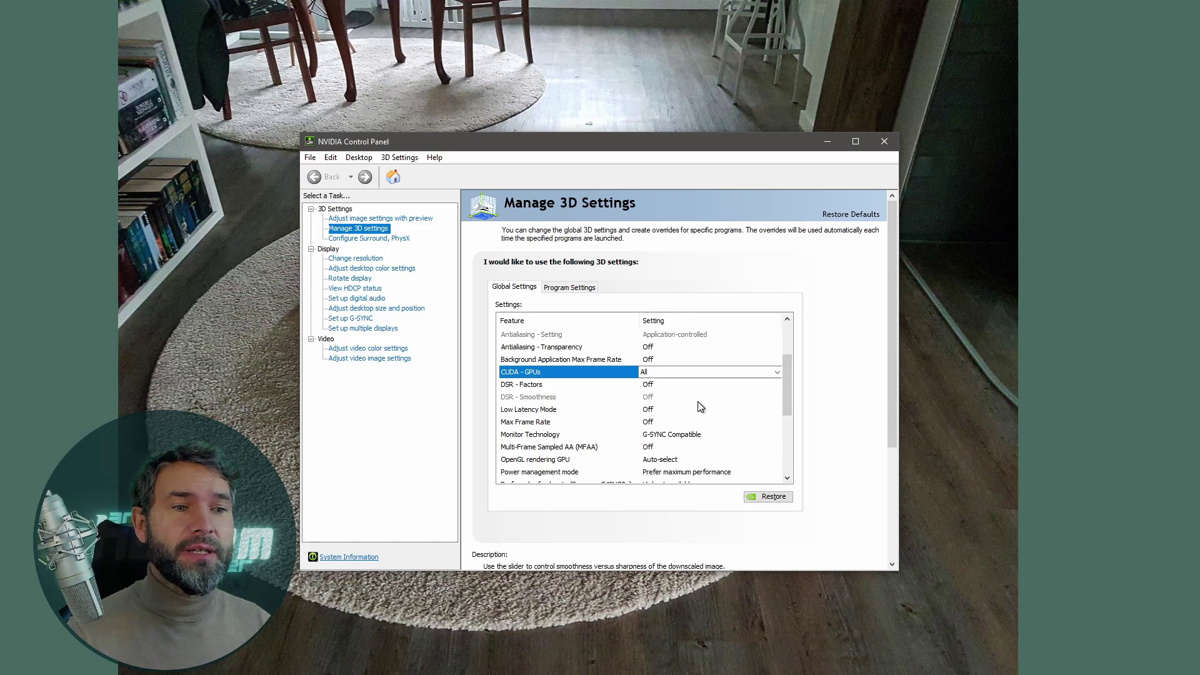
scroll(699, 405, "down", 2)
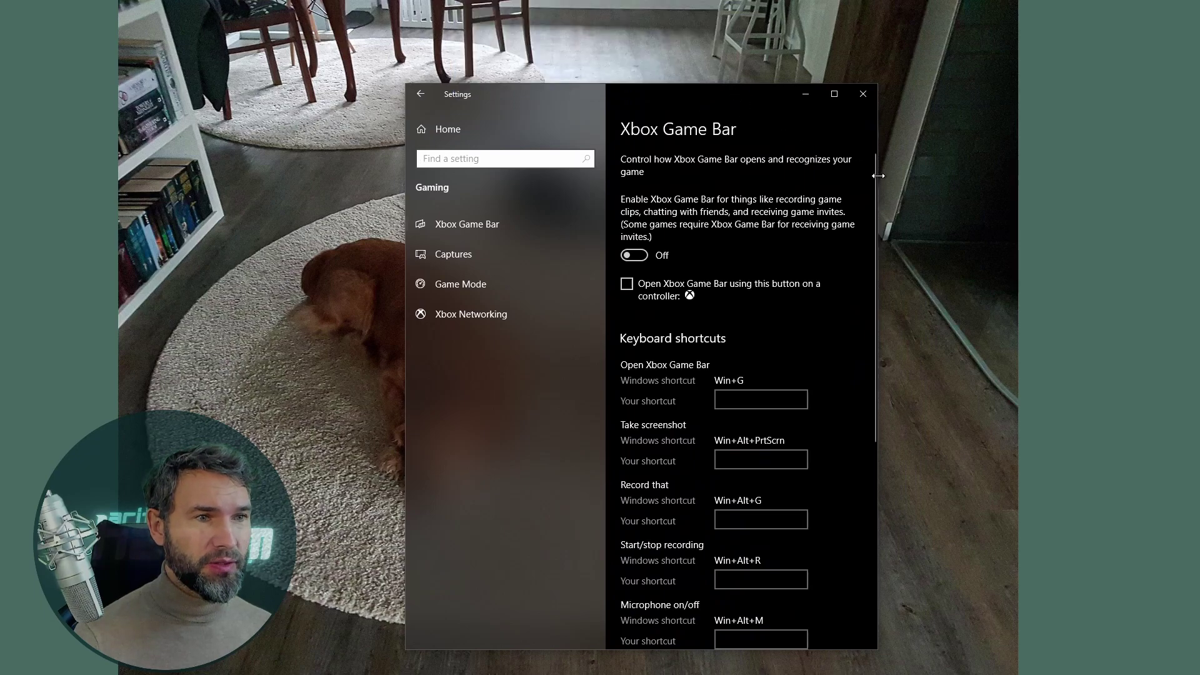
Widen and reposition the Settings window, then go to the Gaming Captures page.
left_click_drag(879, 176, 1150, 176)
left_click_drag(853, 105, 737, 89)
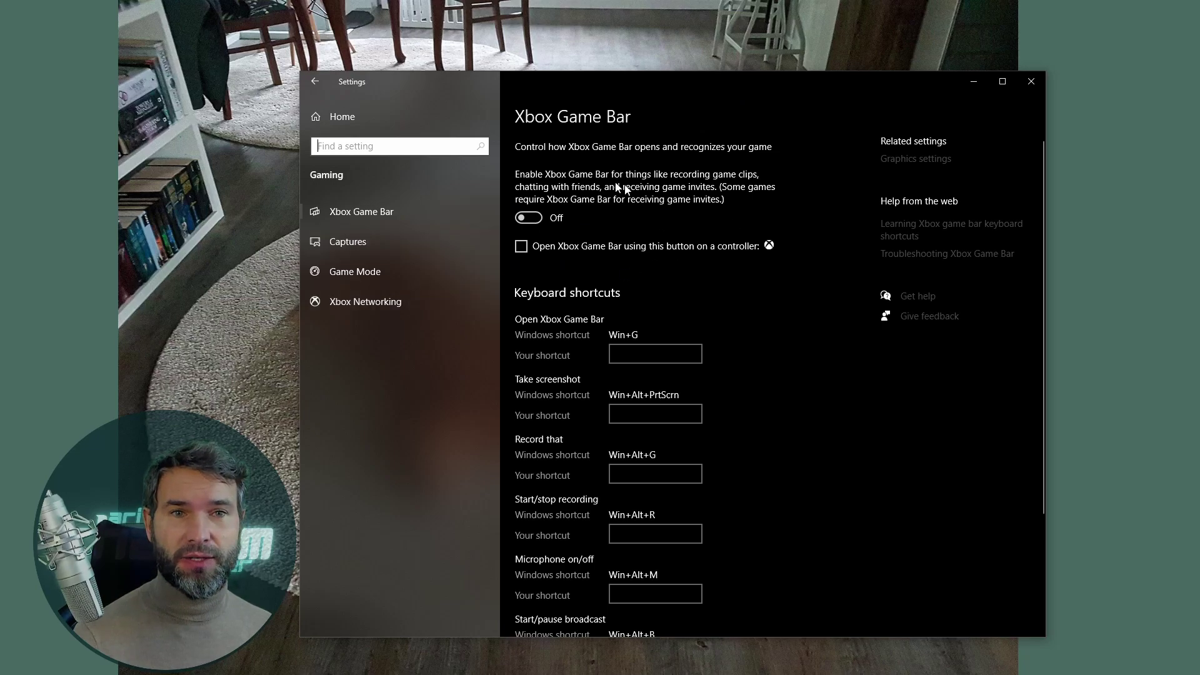
left_click(346, 242)
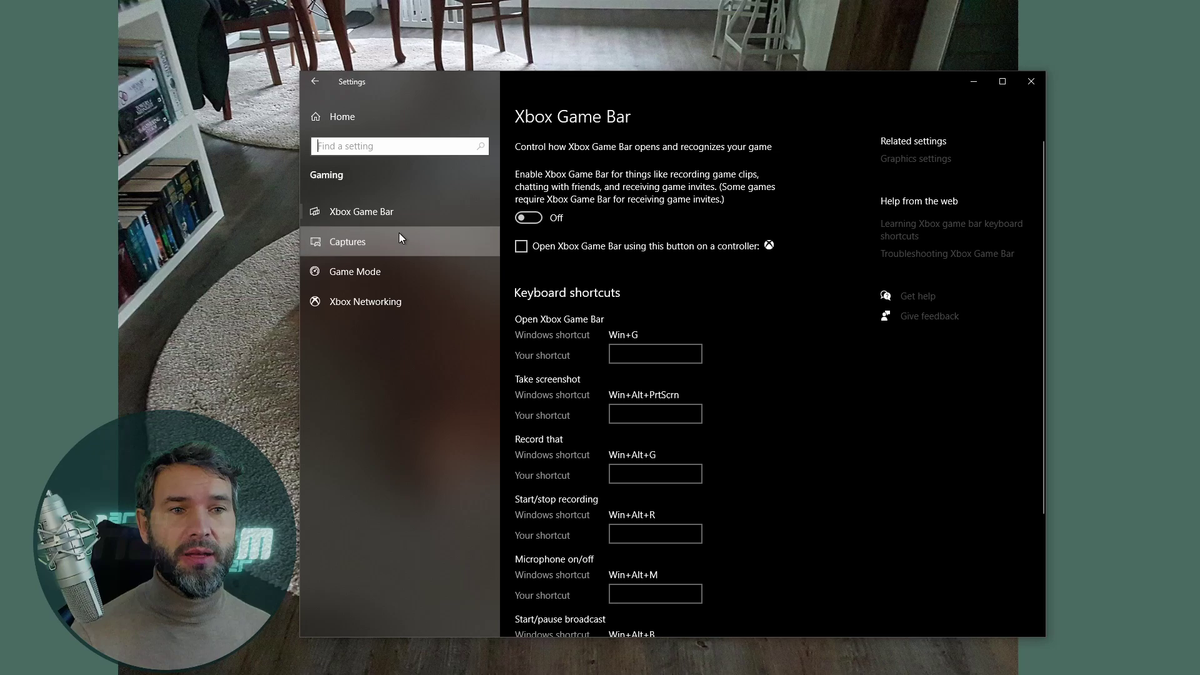
left_click(379, 242)
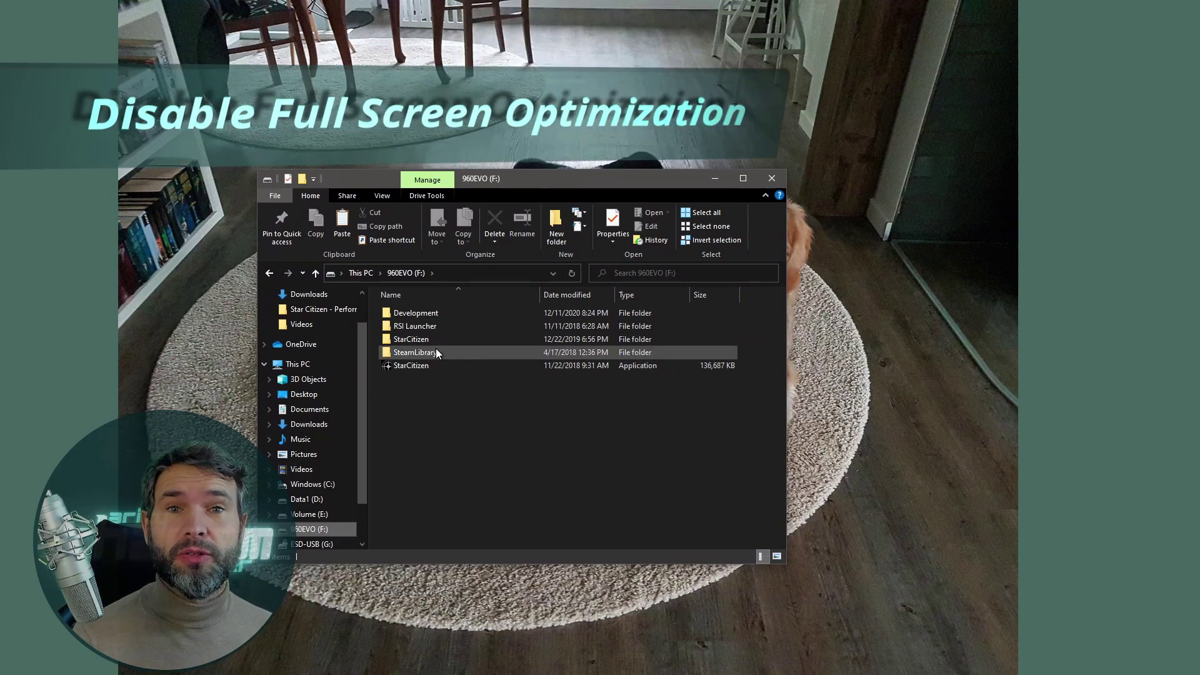
Navigate into the F:\StarCitizen\LIVE\Bin64 folder.
double_click(431, 339)
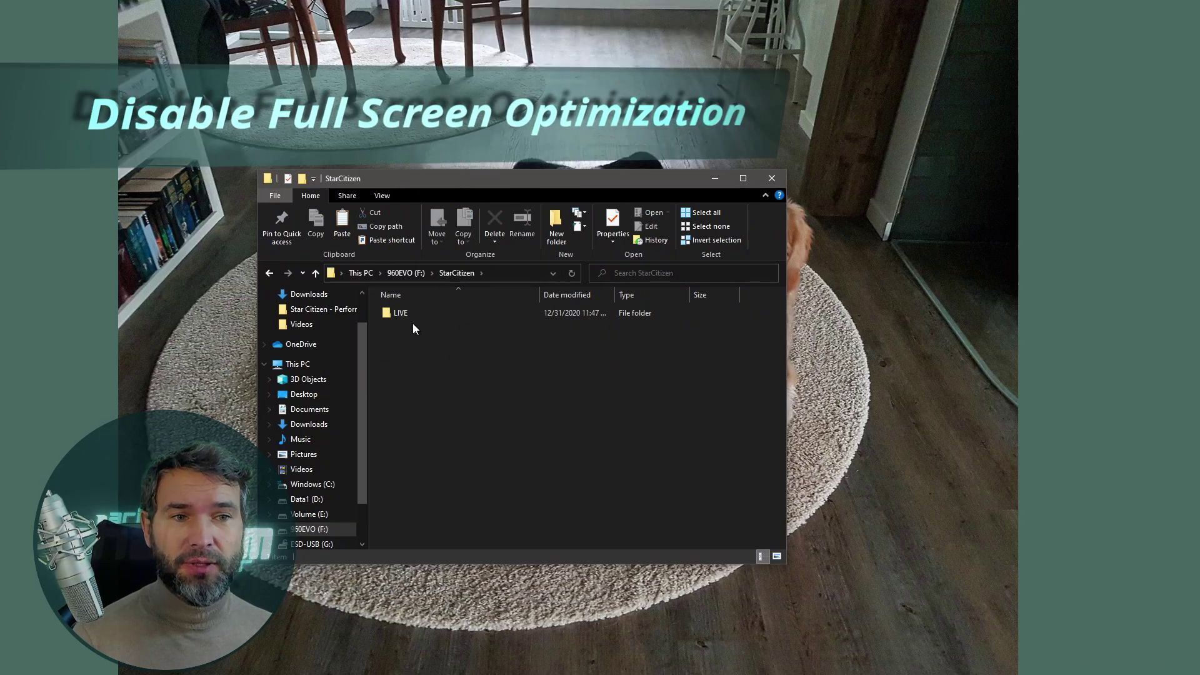
double_click(401, 314)
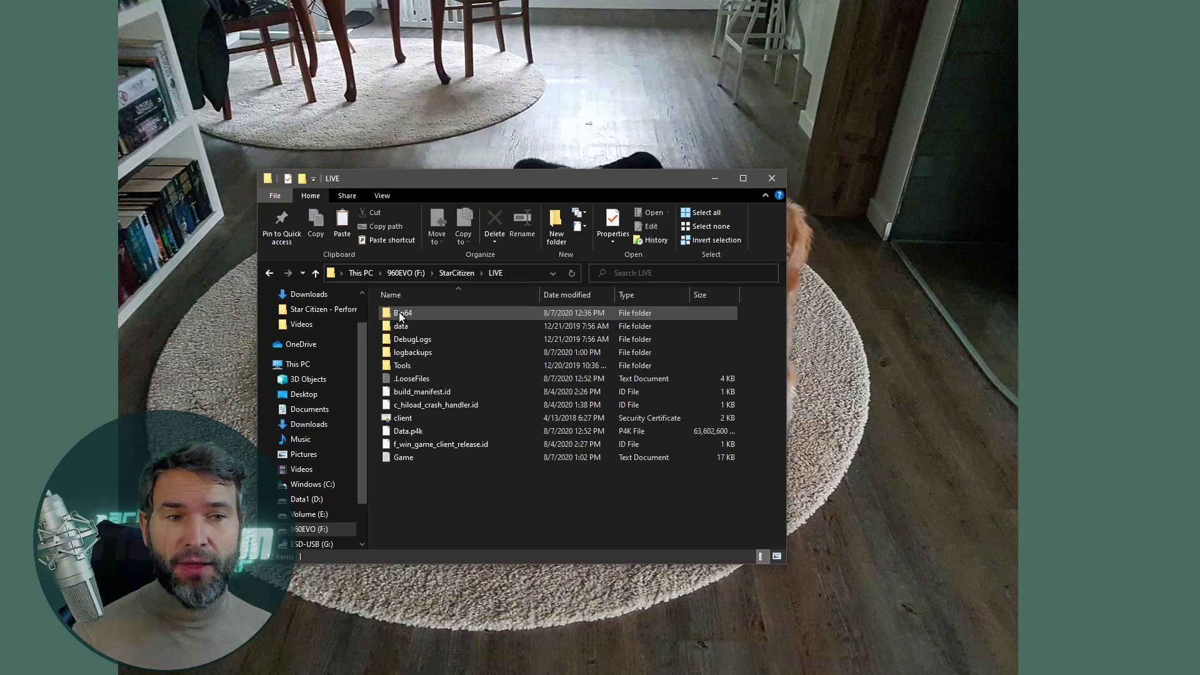
double_click(413, 315)
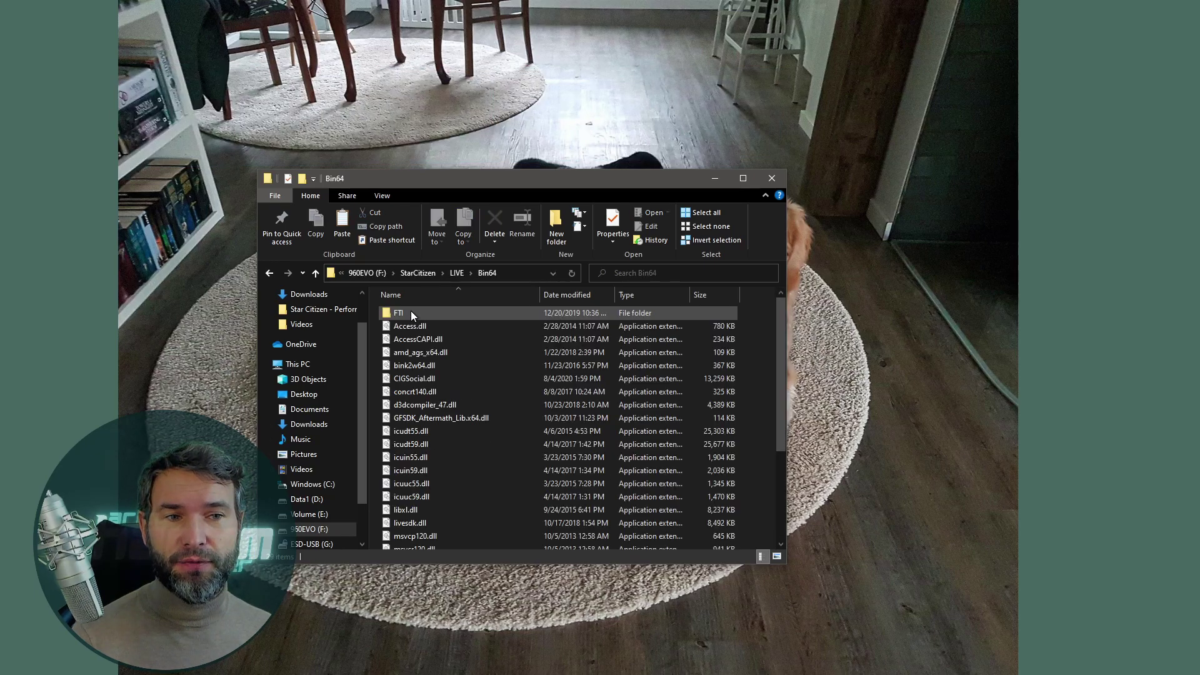
Open the StarCitizen application's Properties and go to its Compatibility settings.
scroll(460, 400, "down", 4)
mouse_move(396, 469)
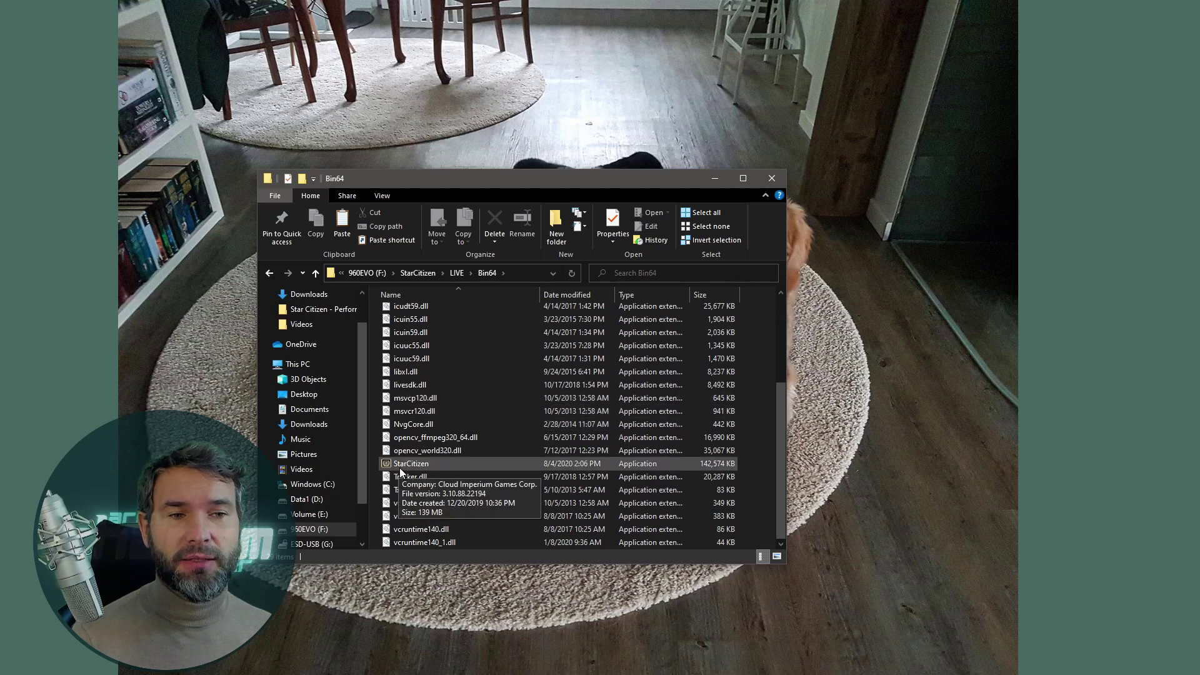
right_click(408, 468)
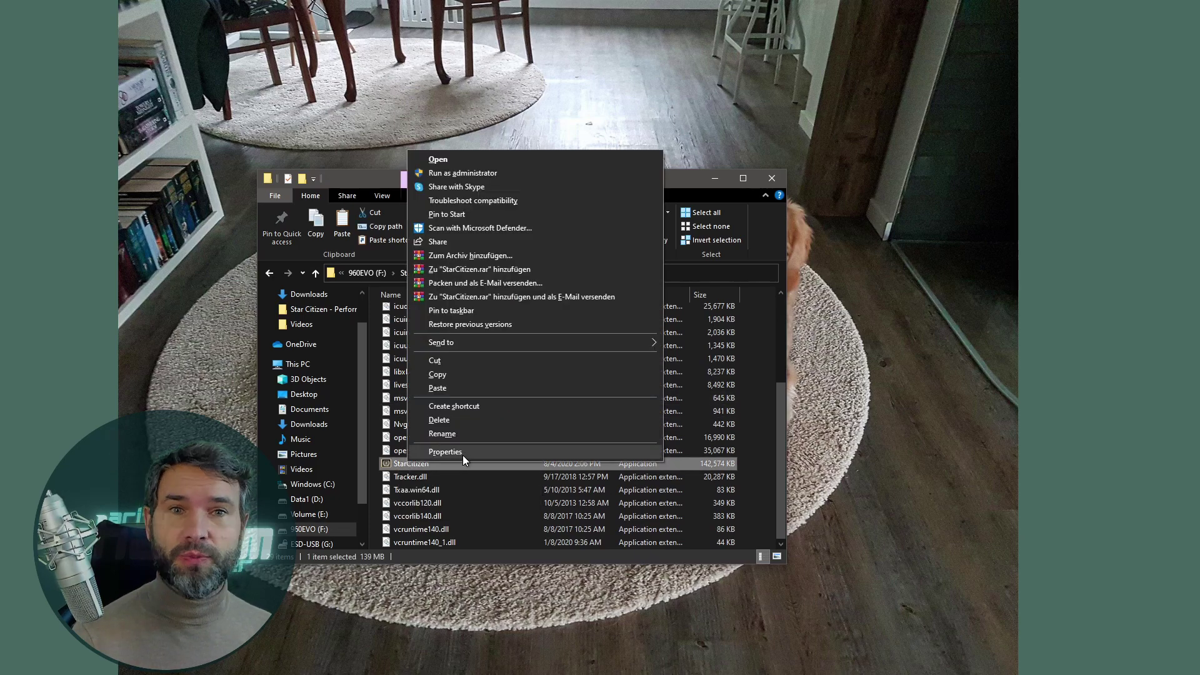
left_click(463, 455)
left_click_drag(570, 346, 616, 112)
left_click(541, 131)
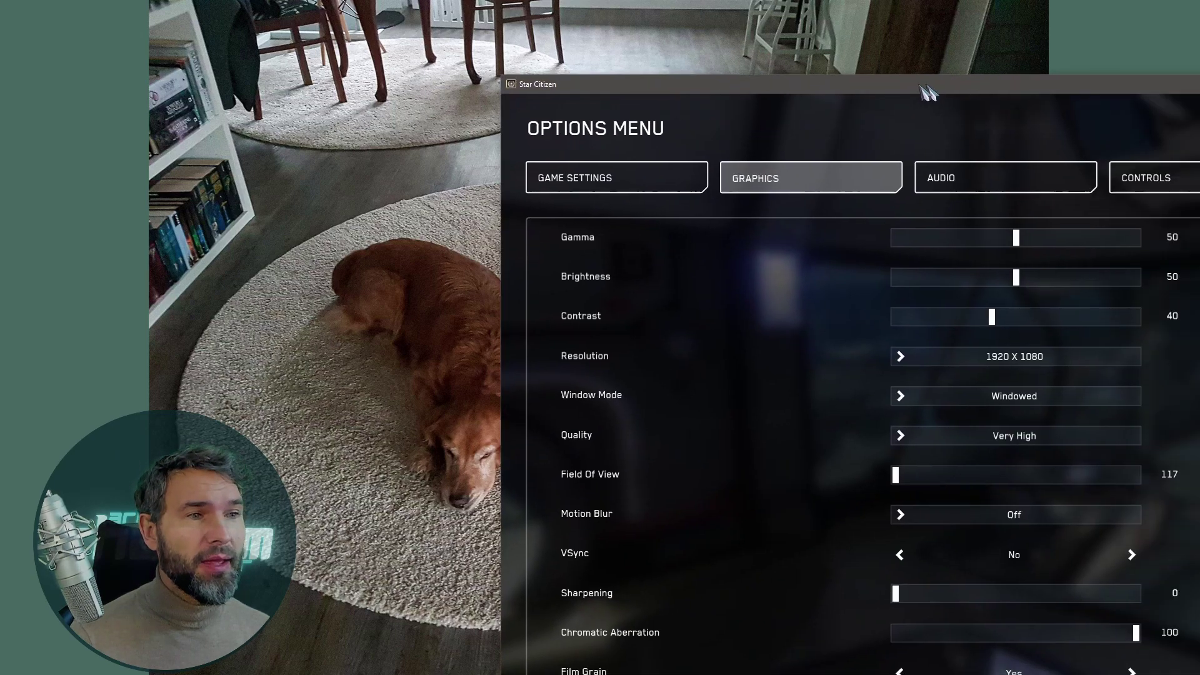
Move the game window top-left, reopen Options, and set Graphics Window Mode to Borderless.
left_click_drag(928, 93, 466, 17)
left_click(94, 656)
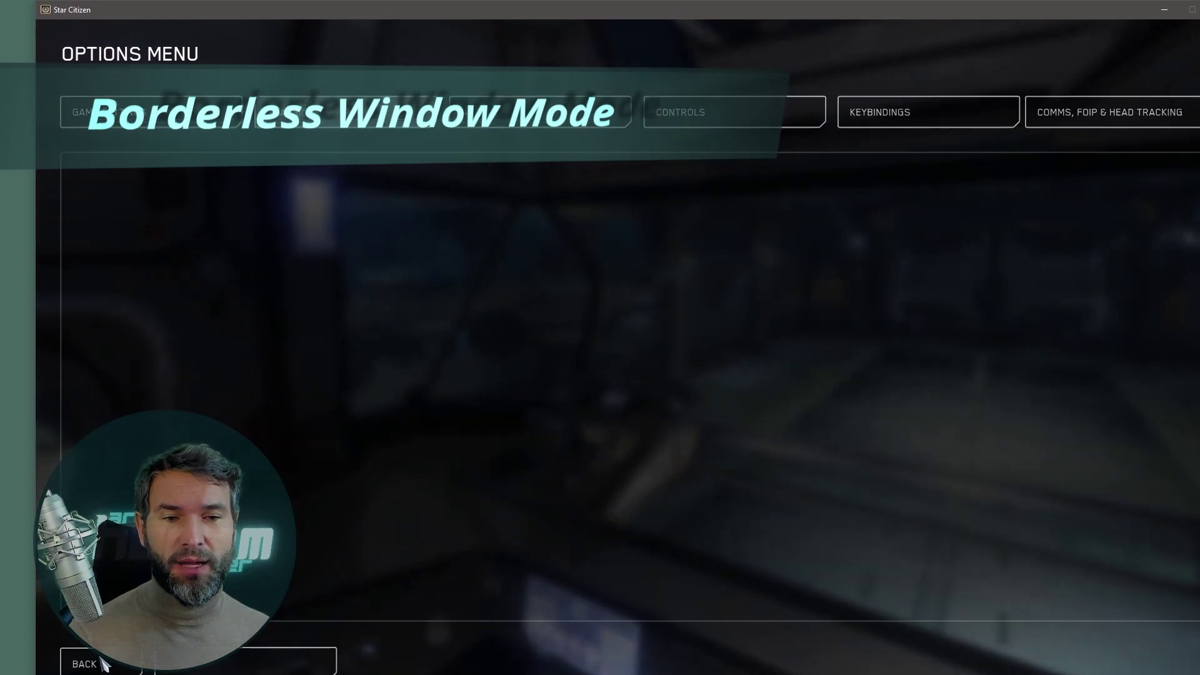
left_click(279, 661)
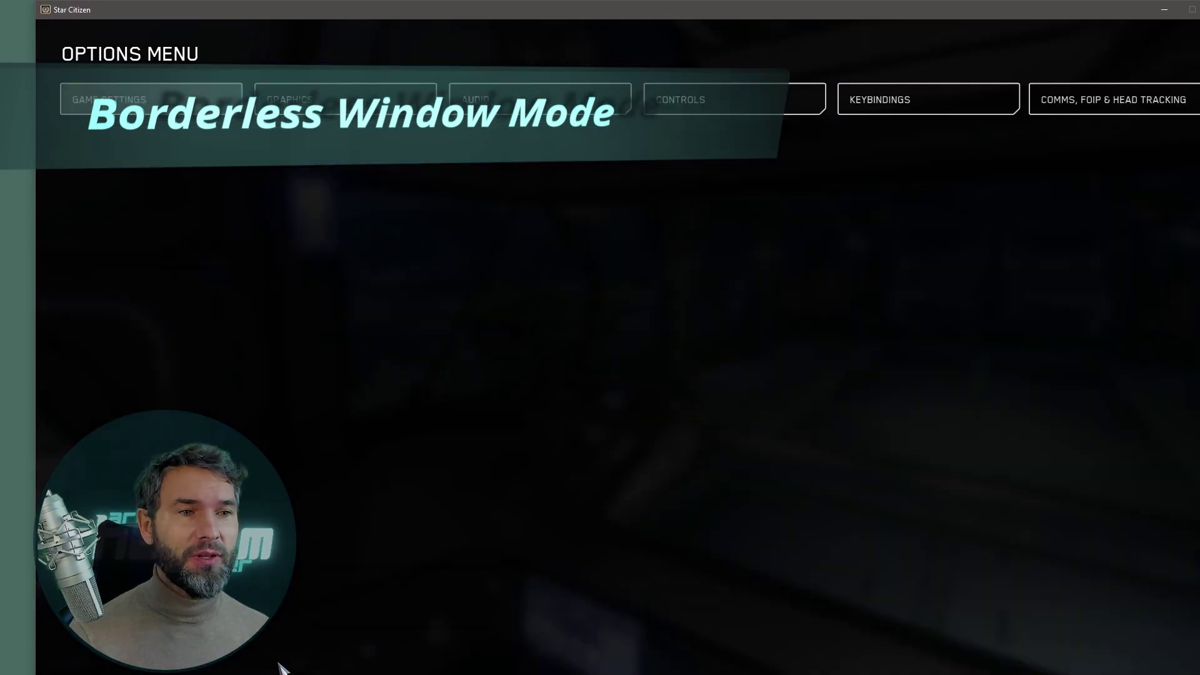
left_click(347, 107)
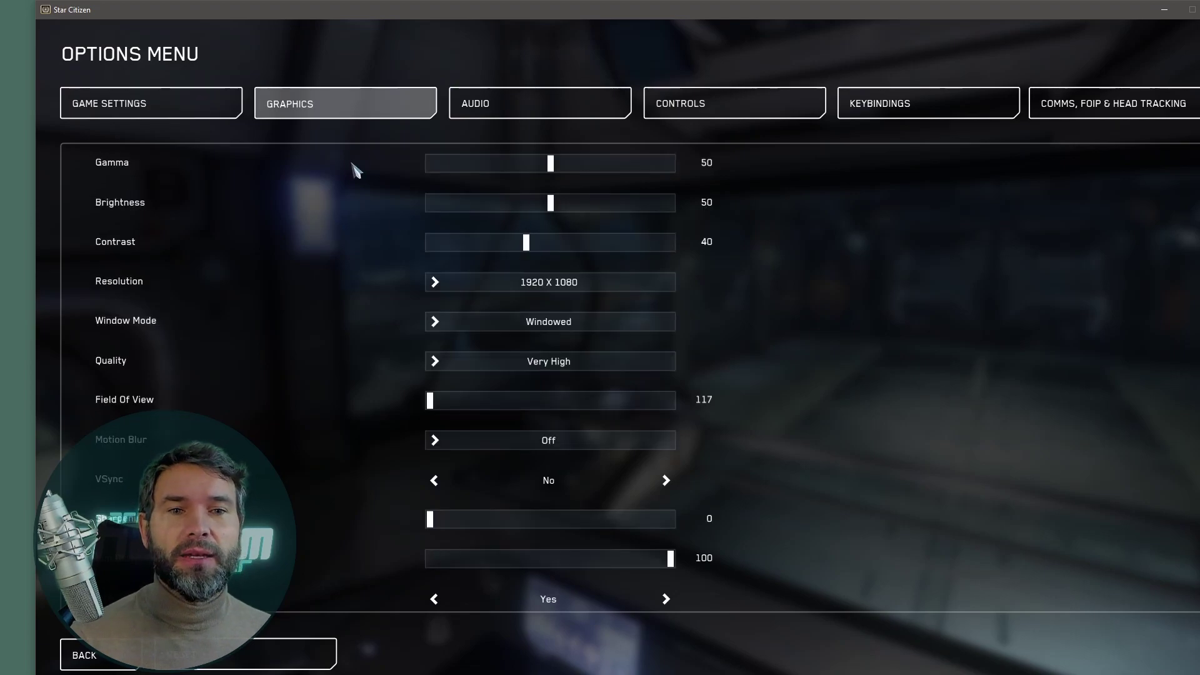
left_click(536, 323)
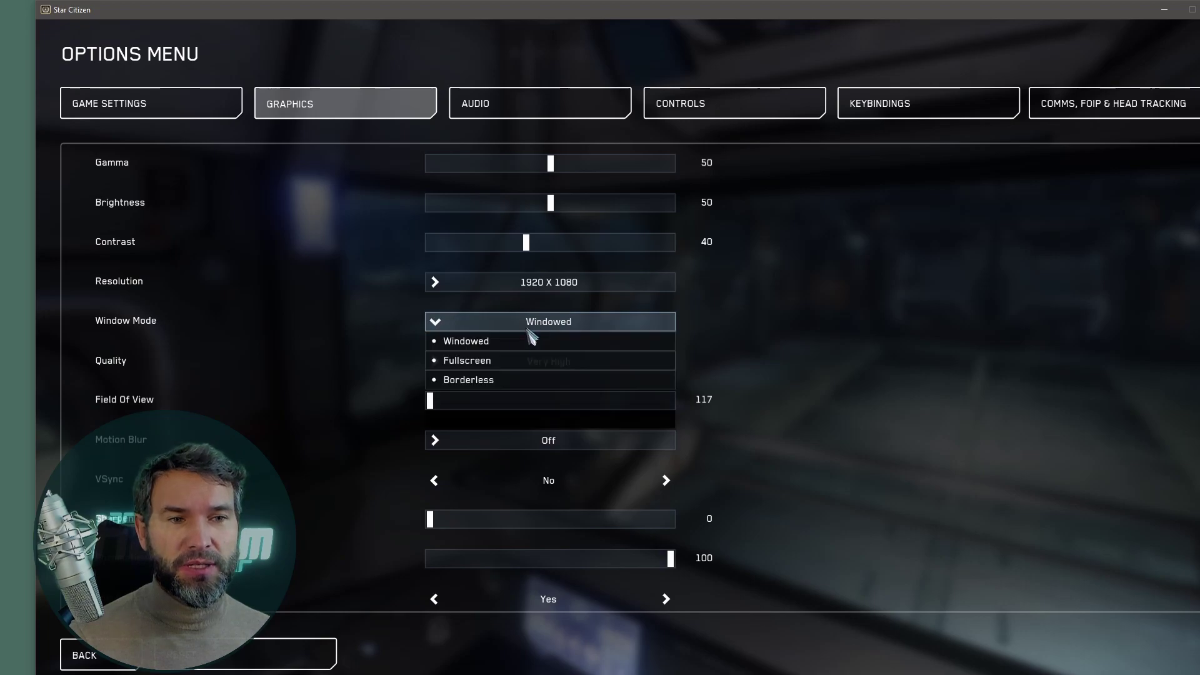
left_click(472, 380)
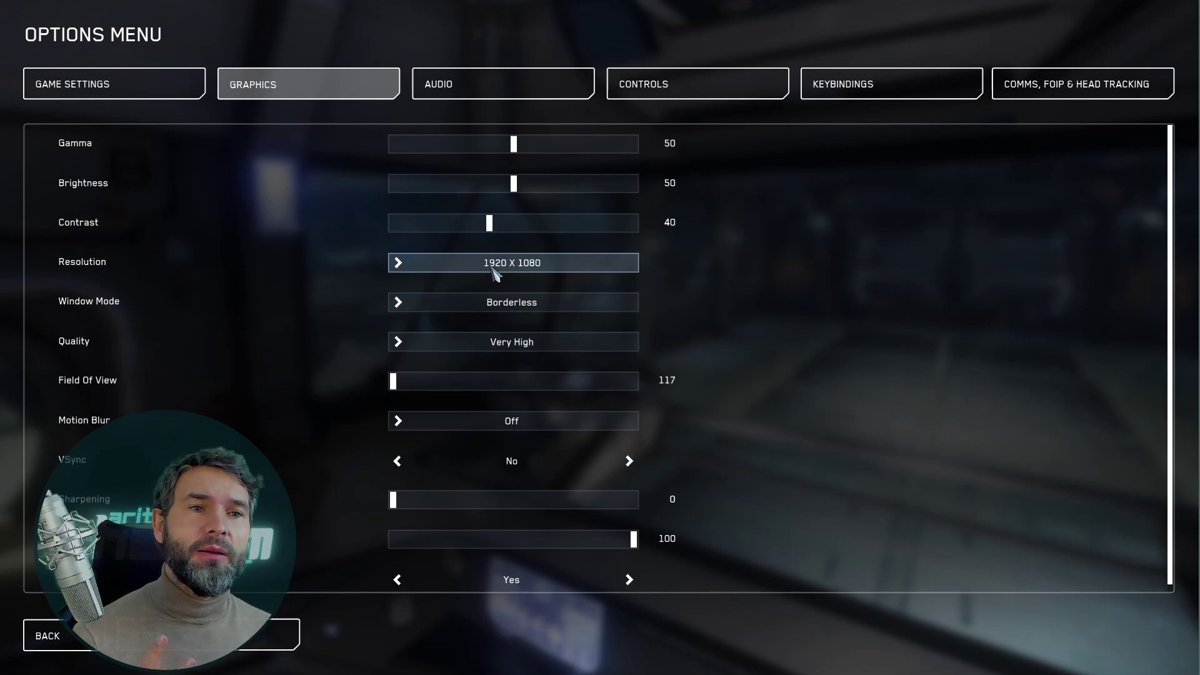
Switch resolution to 3840 X 1080, keep it, and go back to Module Selection.
left_click(460, 275)
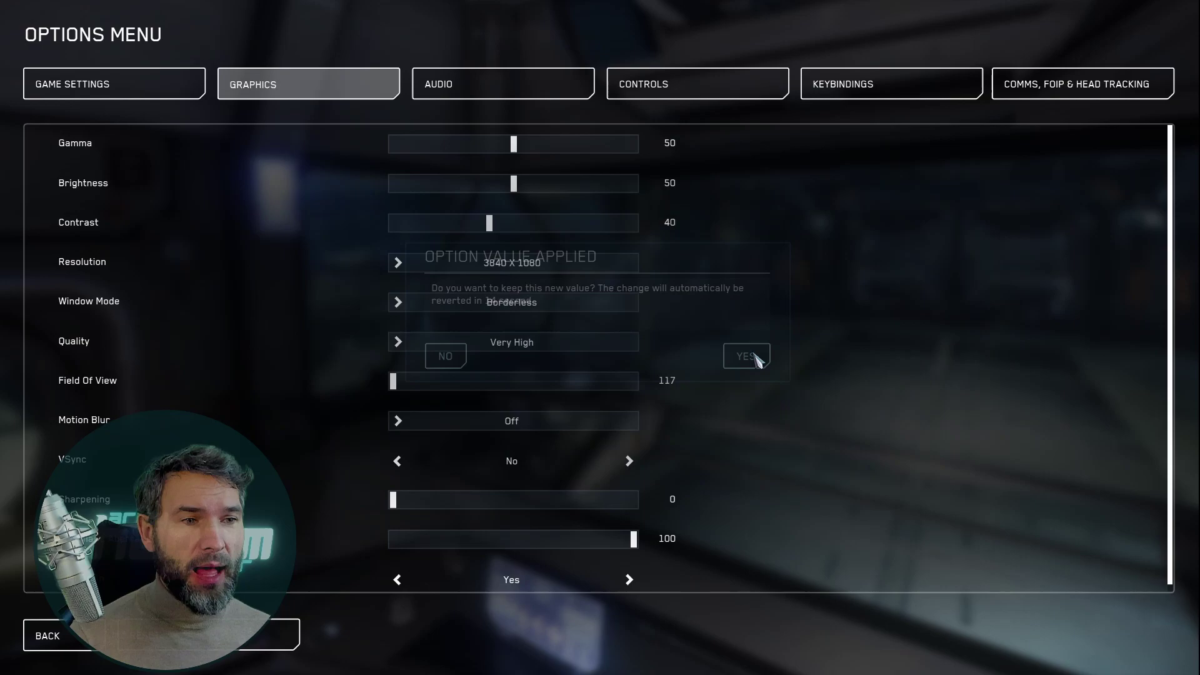
left_click(753, 354)
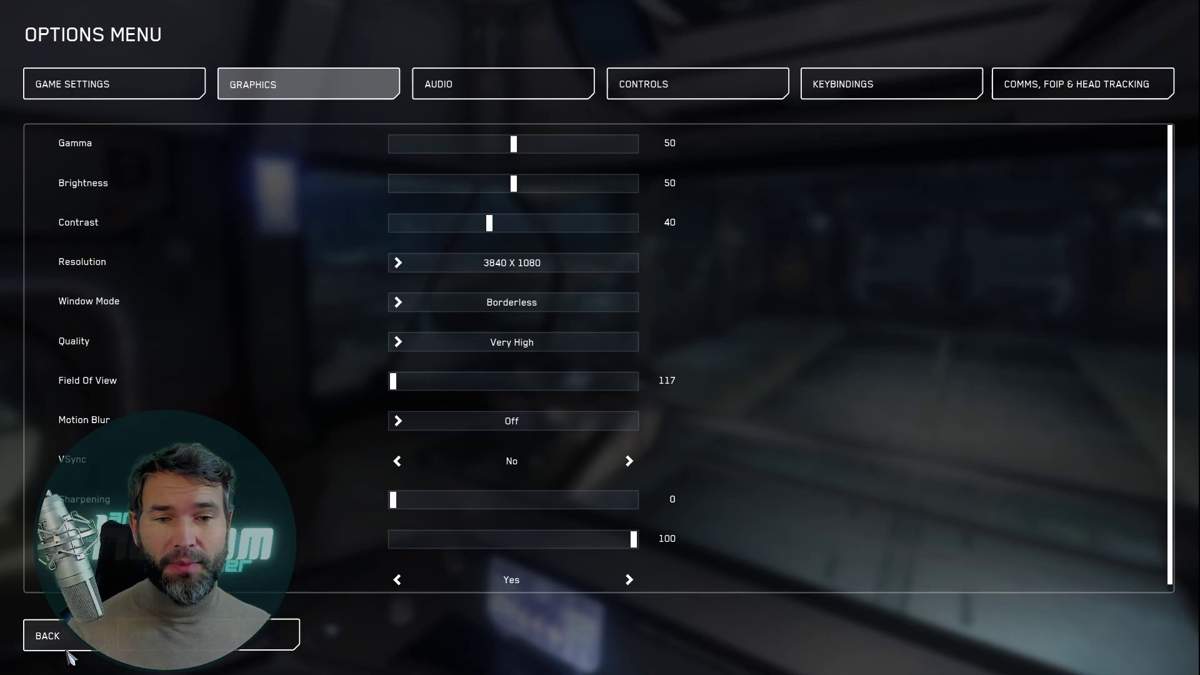
left_click(48, 636)
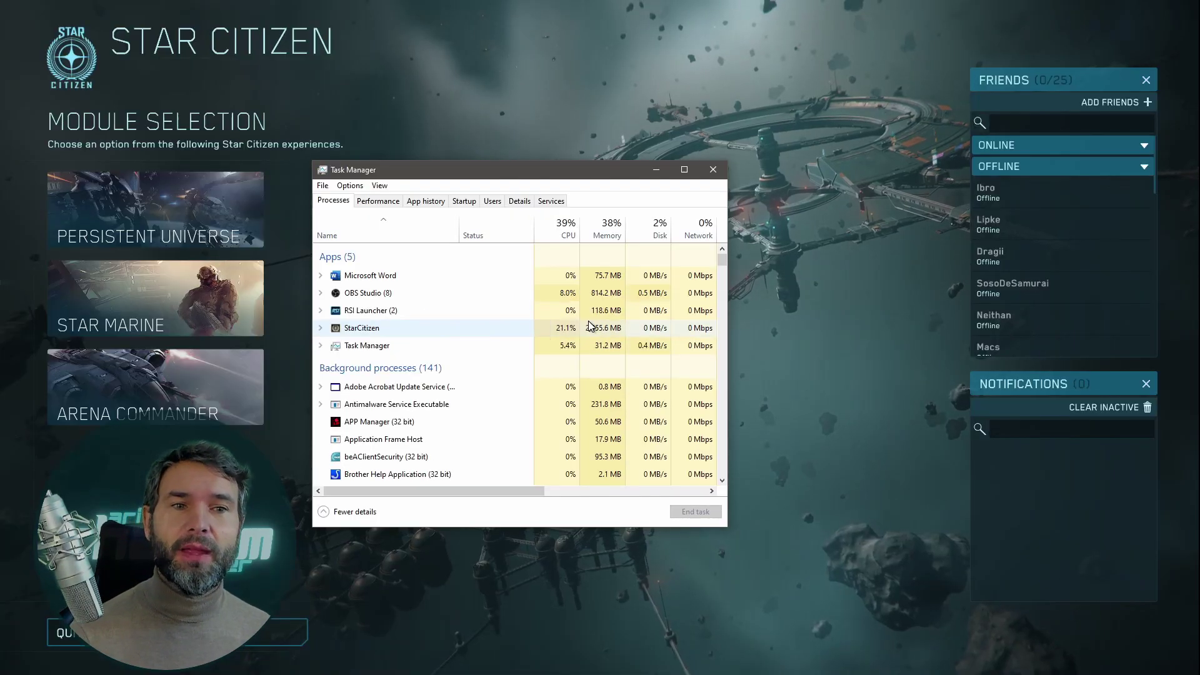
In the Details list, bring up StarCitizen.exe's Set priority options, currently Normal.
left_click(519, 202)
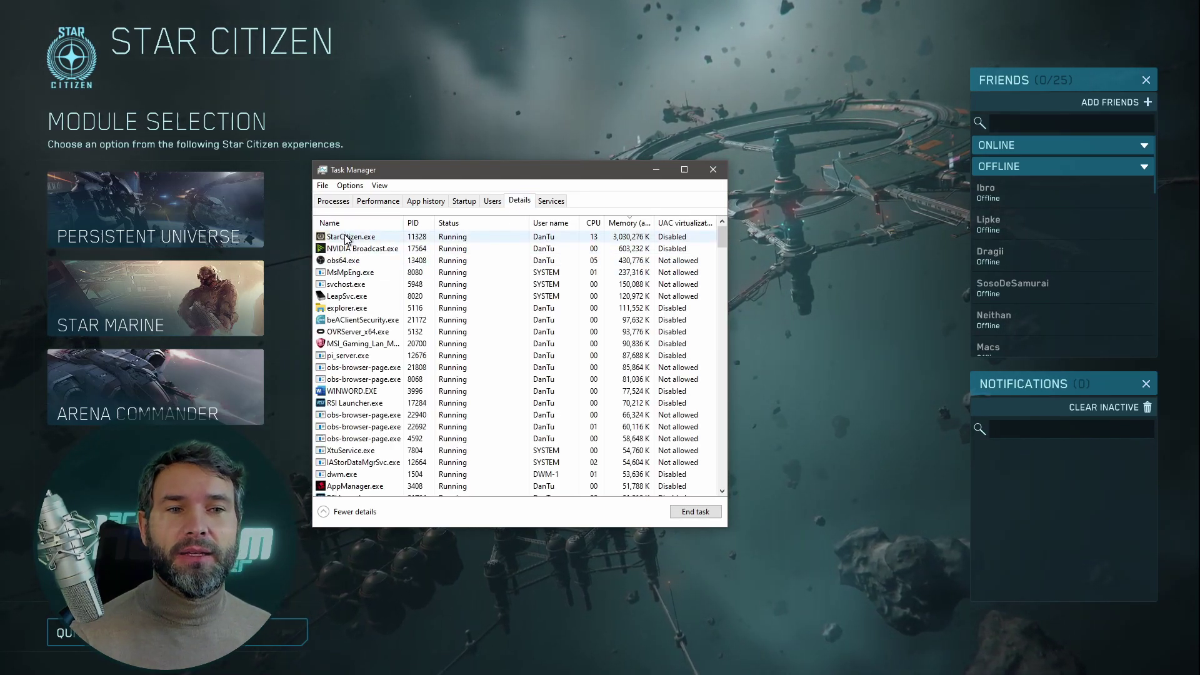
right_click(346, 237)
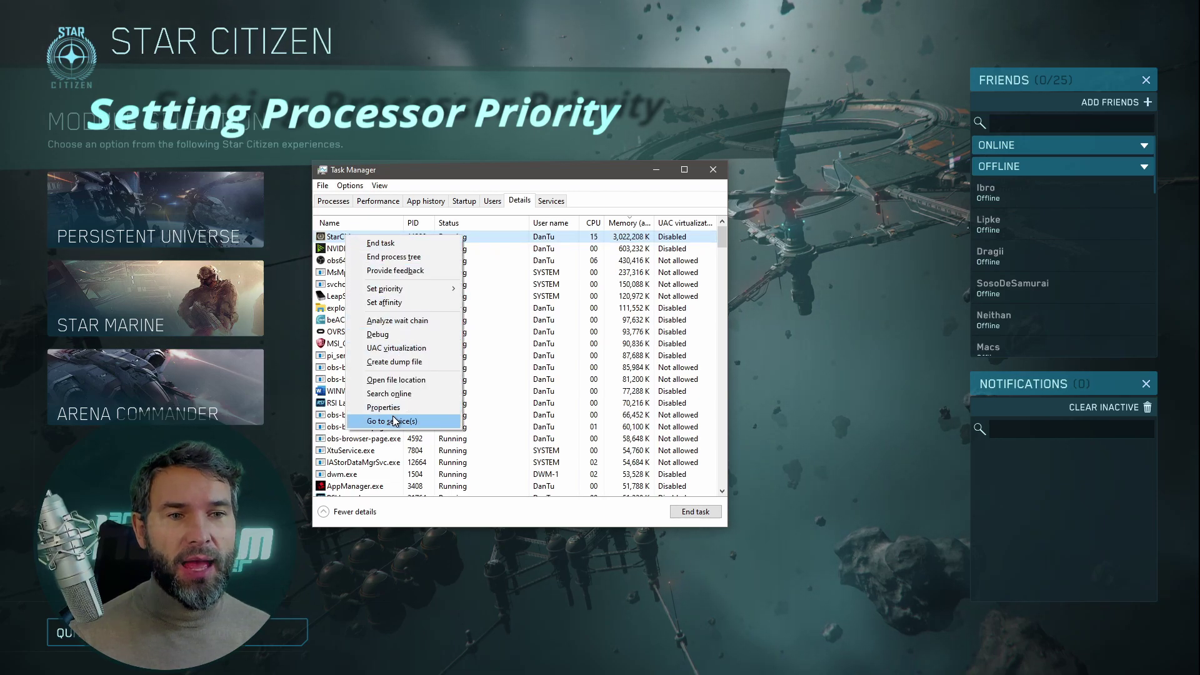
mouse_move(410, 293)
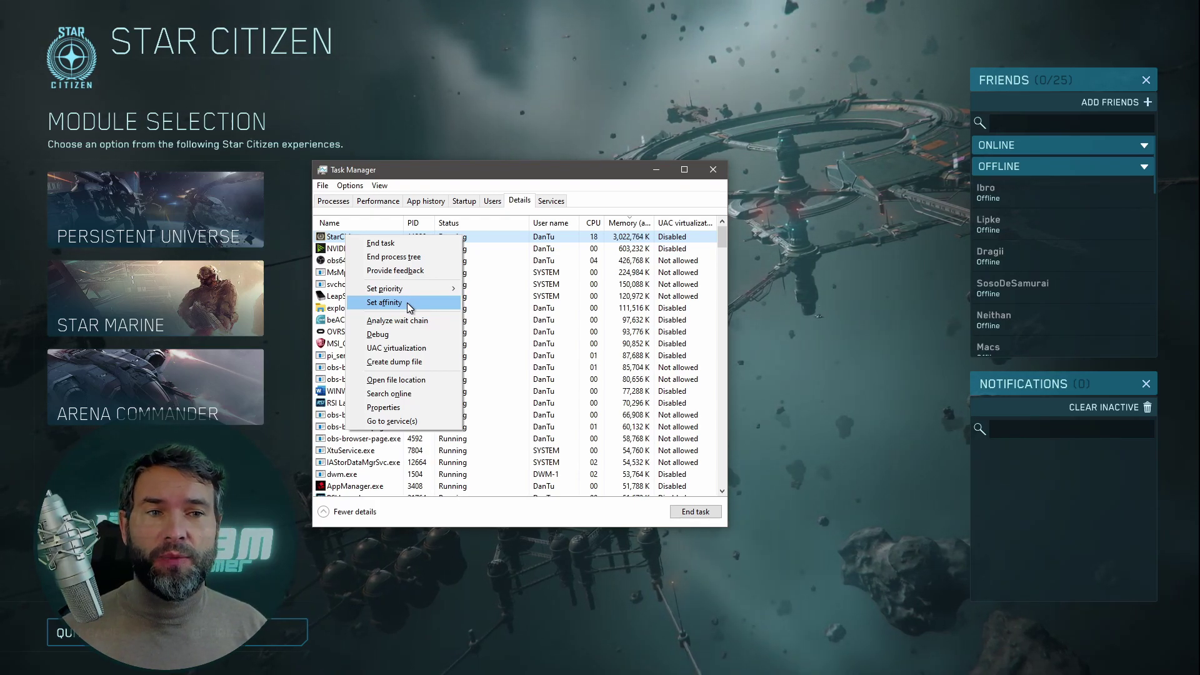
Check StarCitizen.exe's processor affinity allows all CPUs, cancel the dialog, and close Task Manager.
left_click(407, 303)
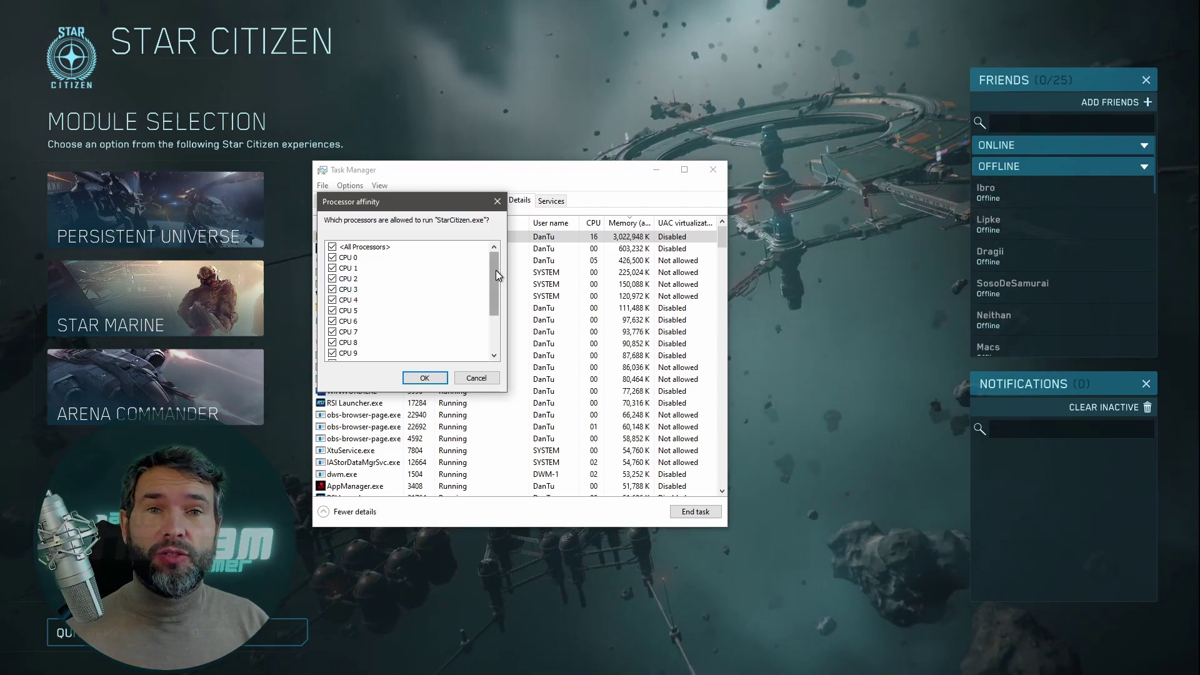
left_click_drag(496, 272, 500, 348)
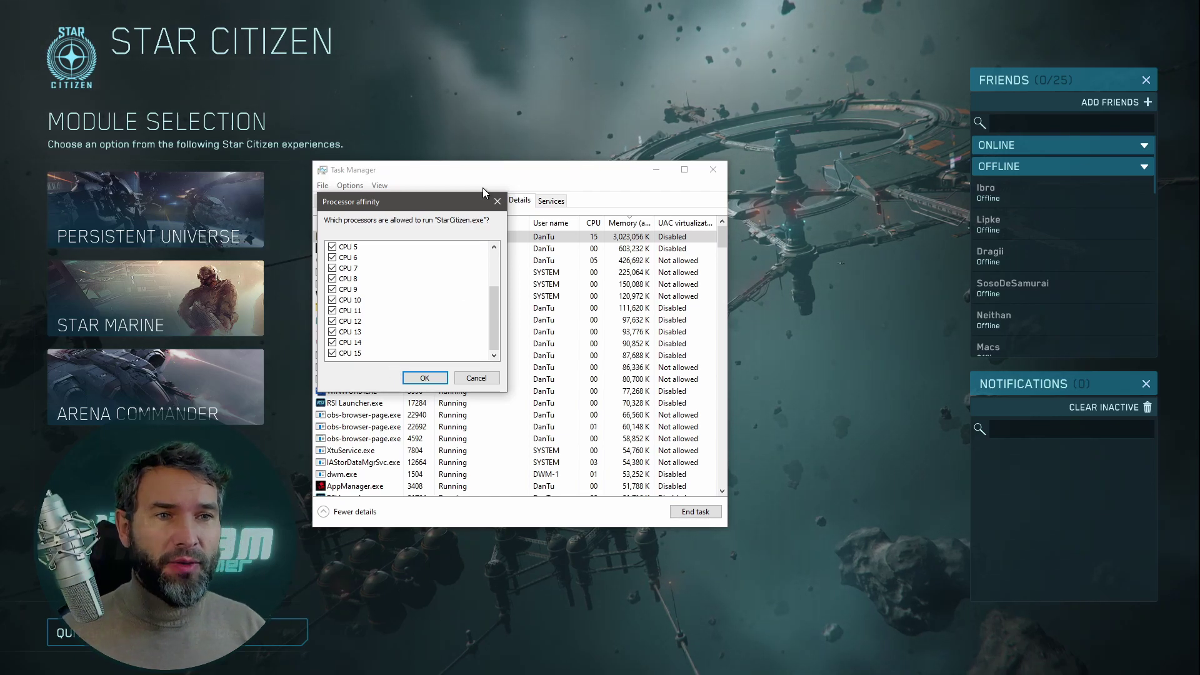
left_click(497, 200)
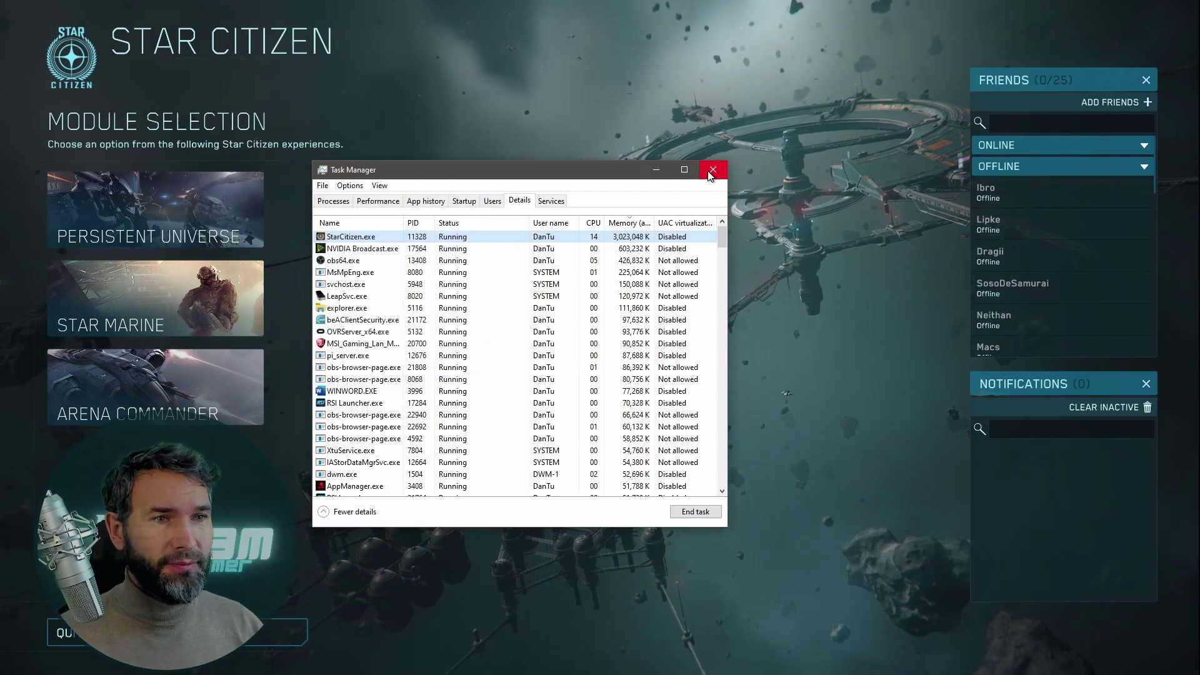
left_click(712, 172)
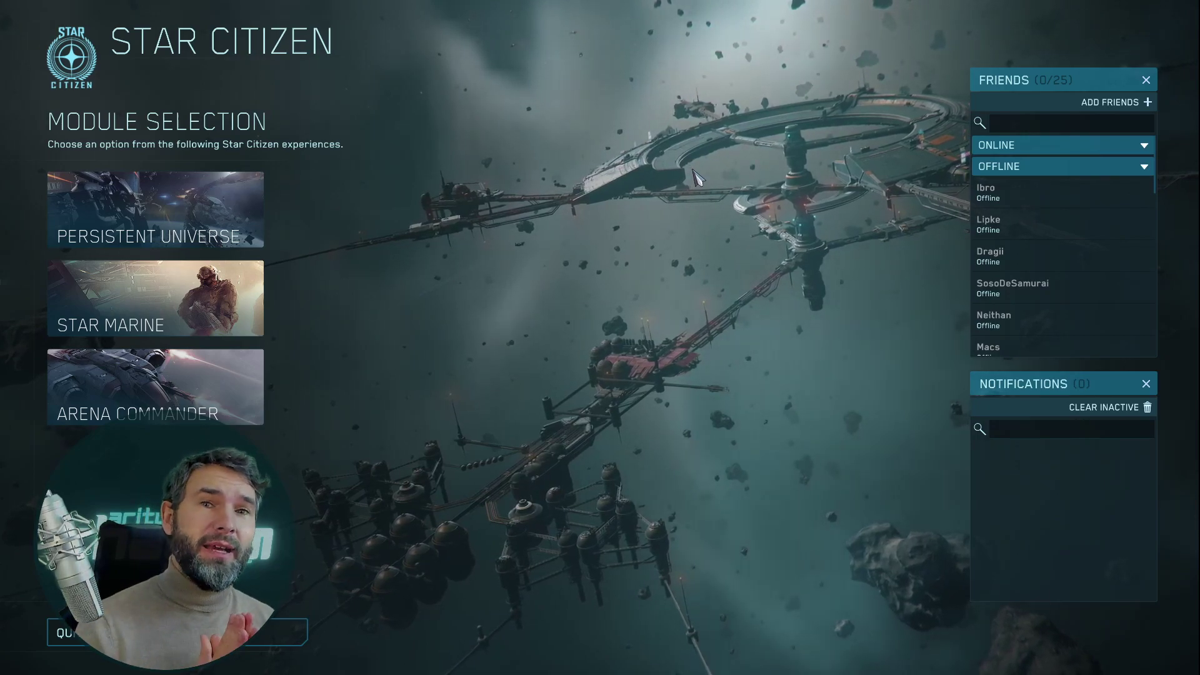